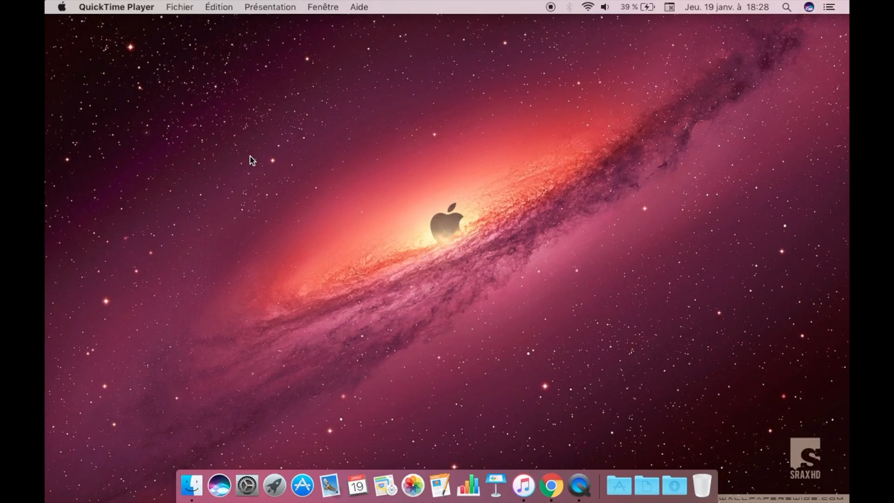
# - Open a Finder window and display the contents of the iCloud Documents folder
pyautogui.click(200, 484)
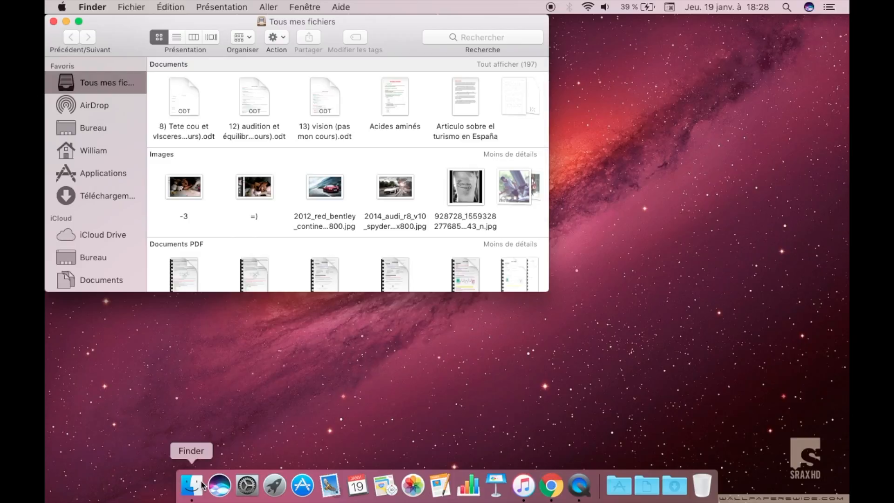
pyautogui.scroll(-5, 106, 211)
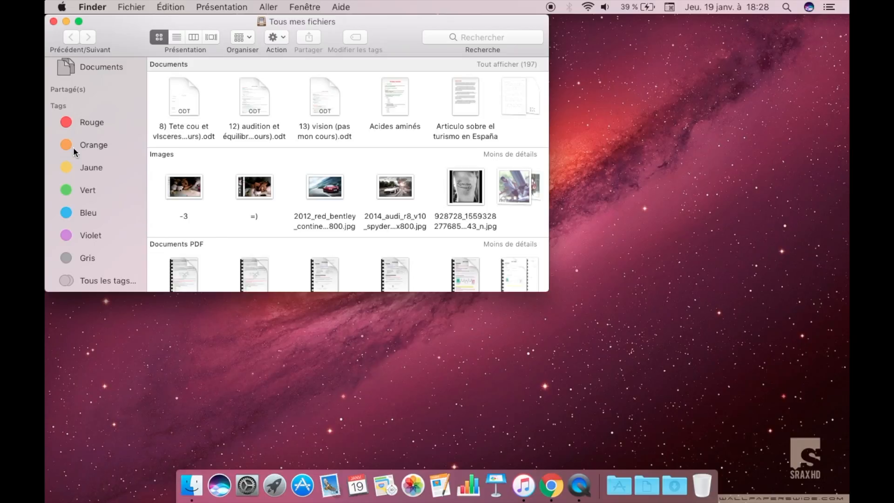
pyautogui.scroll(3, 73, 148)
pyautogui.click(99, 122)
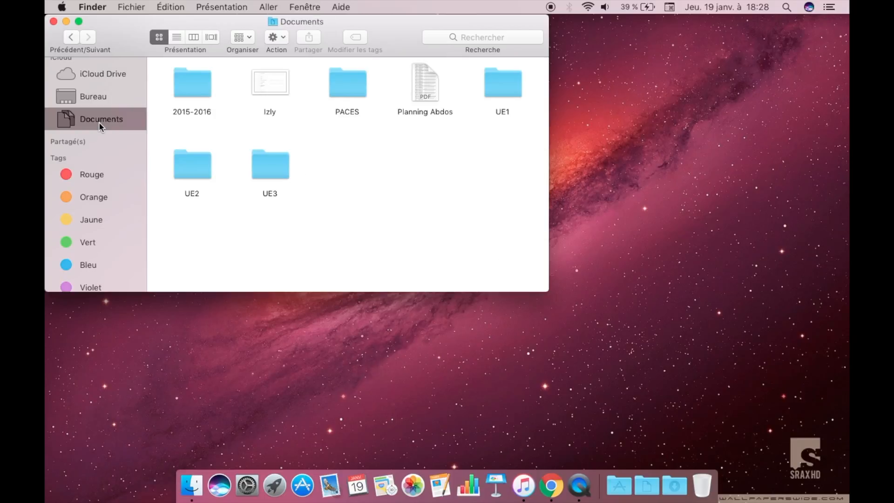
# - Assign the red tag to the PACES folder in Documents
pyautogui.scroll(-3, 114, 224)
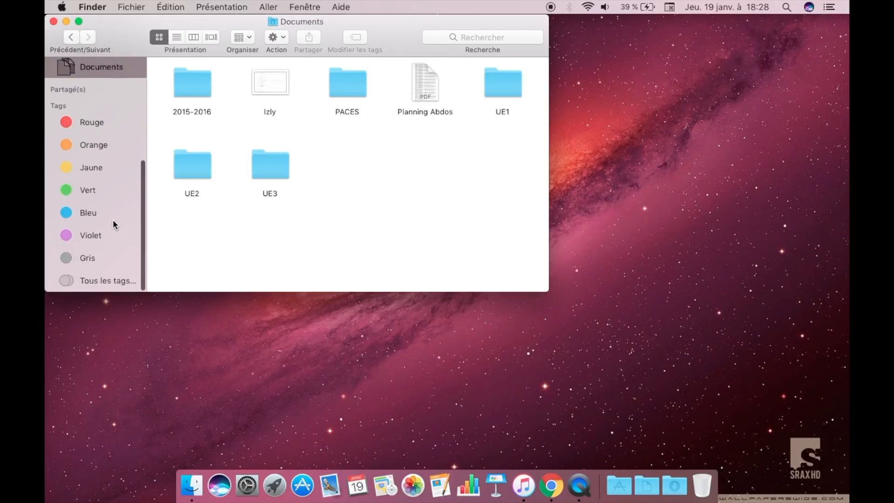
pyautogui.click(342, 83)
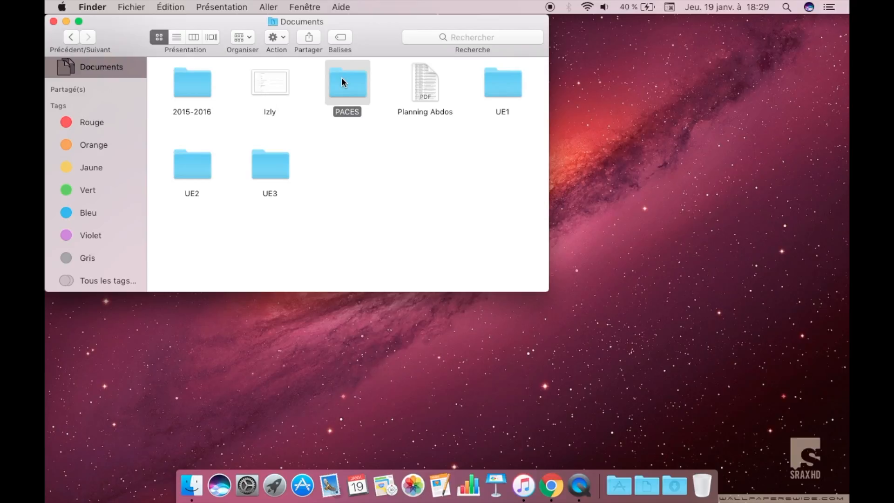
pyautogui.rightClick(343, 83)
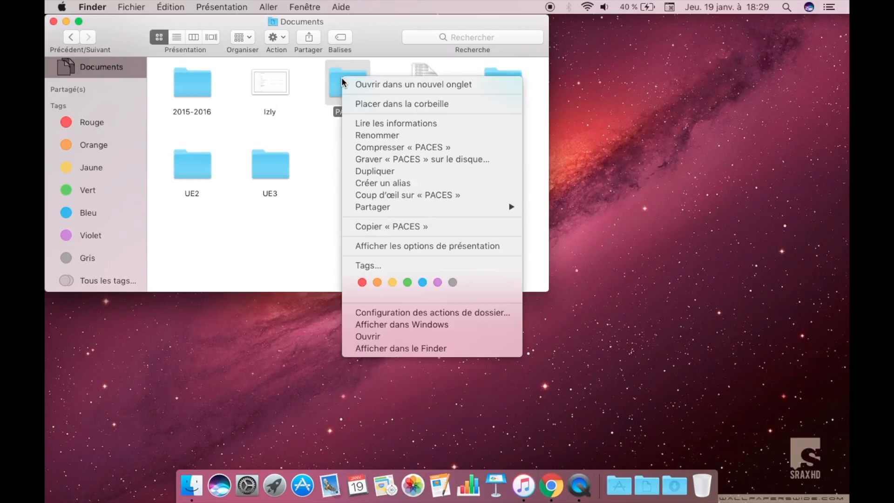
pyautogui.click(362, 282)
pyautogui.click(392, 221)
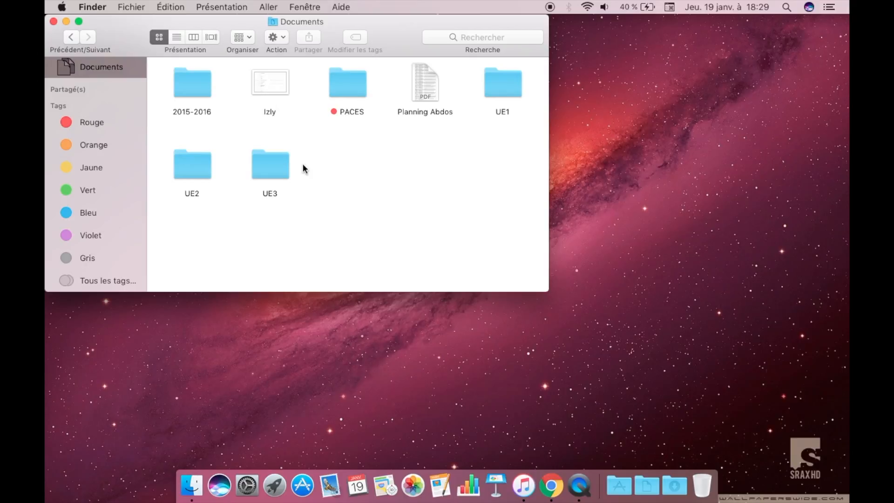
# - Rename the red tag "Rouge" as "Urgent"
pyautogui.rightClick(94, 120)
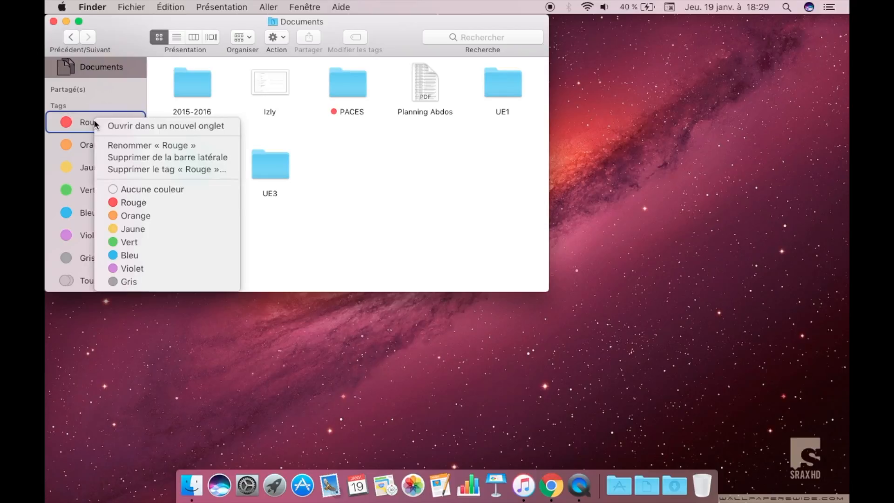
pyautogui.click(201, 146)
pyautogui.write('u')
pyautogui.press('BackSpace')
pyautogui.write('U')
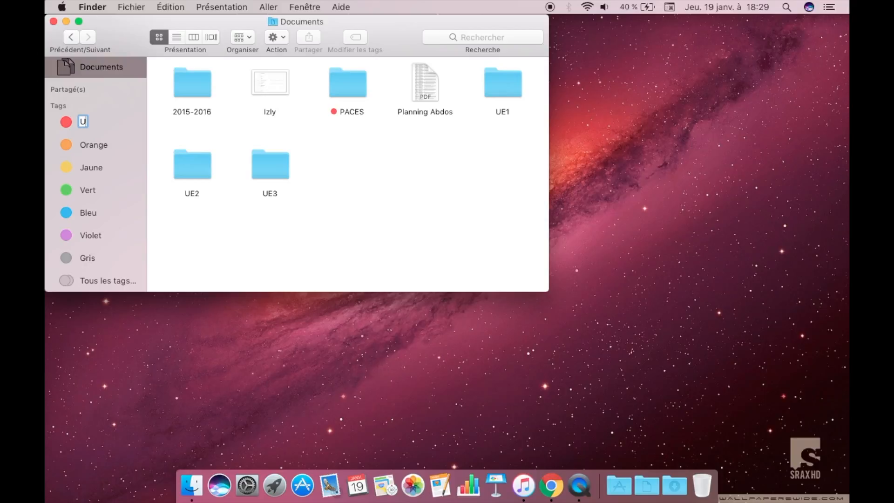
pyautogui.write('rgent')
pyautogui.press('Return')
# - Rename the orange tag "Orange" as "UE1"
pyautogui.rightClick(103, 144)
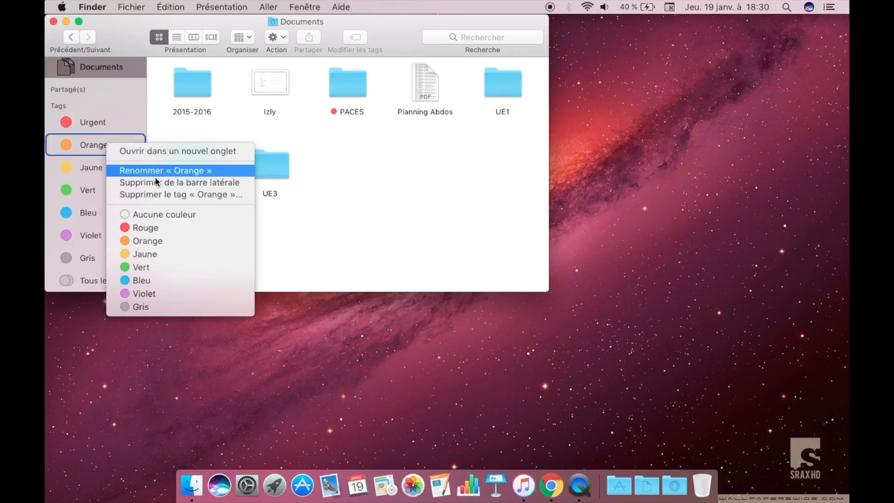
pyautogui.click(183, 171)
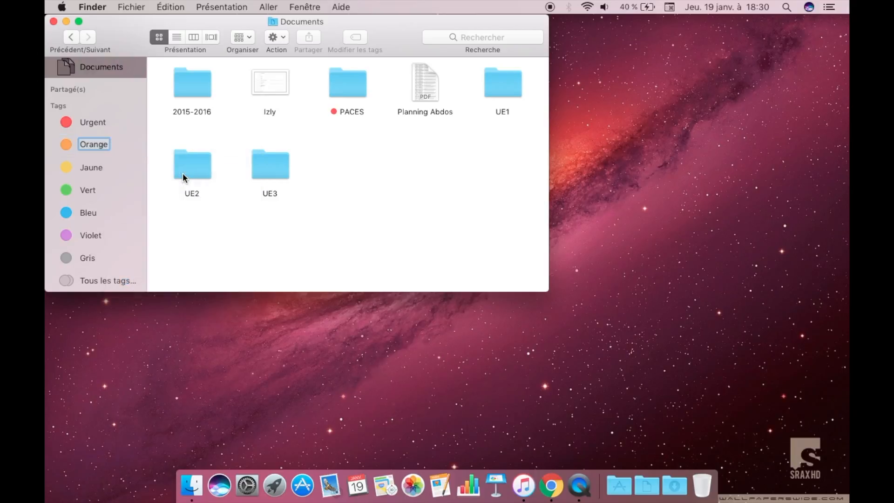
pyautogui.doubleClick(99, 143)
pyautogui.write('UE1')
pyautogui.press('Return')
# - Rename the yellow tag "Jaune" as "UE2"
pyautogui.click(91, 168)
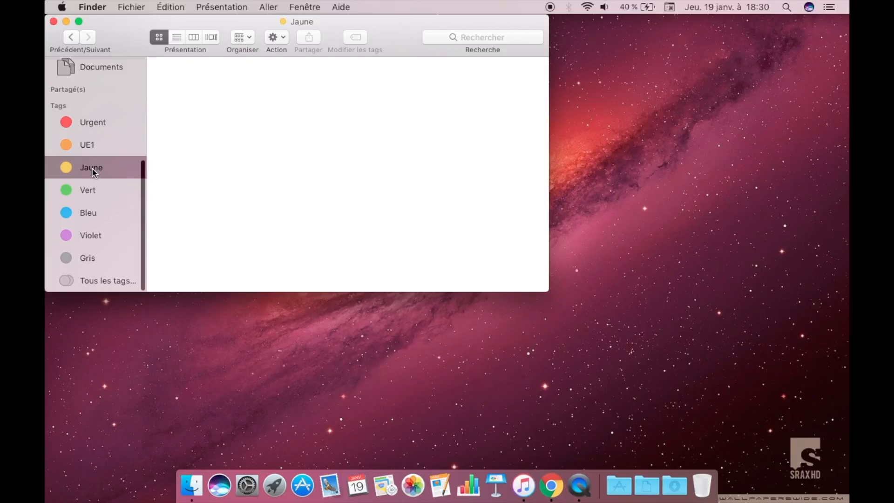
pyautogui.rightClick(91, 168)
pyautogui.click(183, 194)
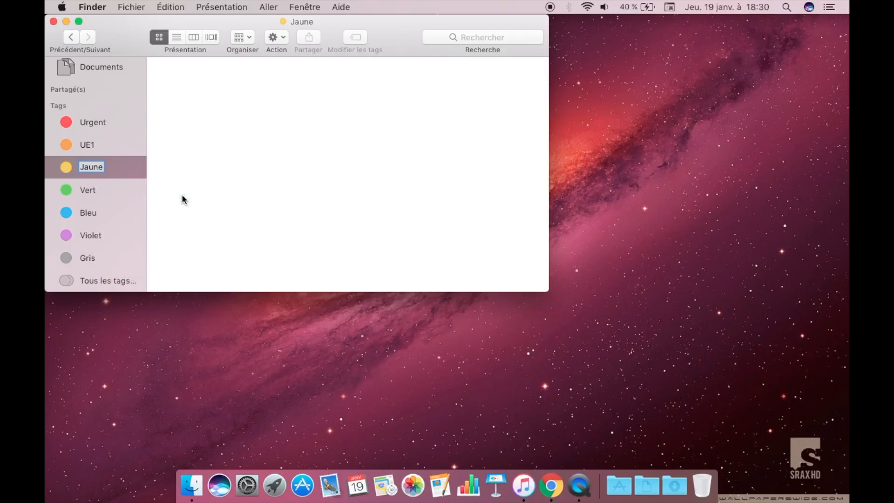
pyautogui.write('UE2')
pyautogui.press('Return')
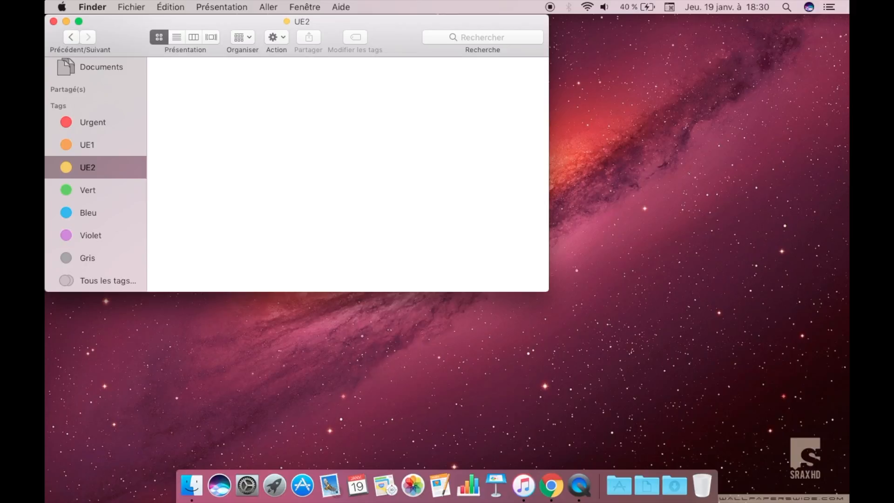
# - Rename the green tag "Vert" as "UE3"
pyautogui.click(94, 189)
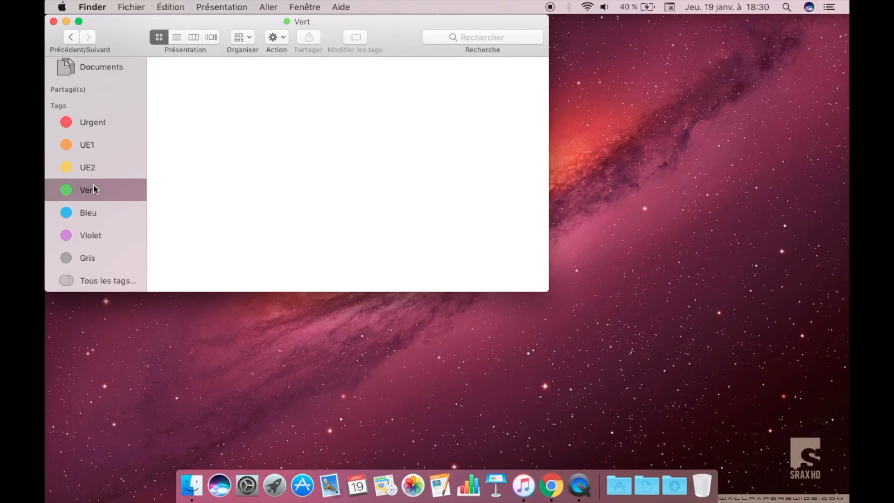
pyautogui.rightClick(93, 186)
pyautogui.click(184, 211)
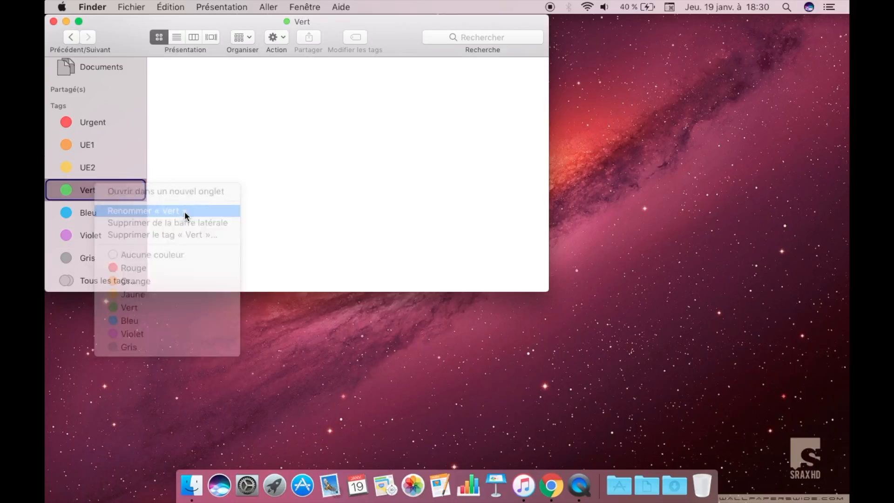
pyautogui.write('UE3')
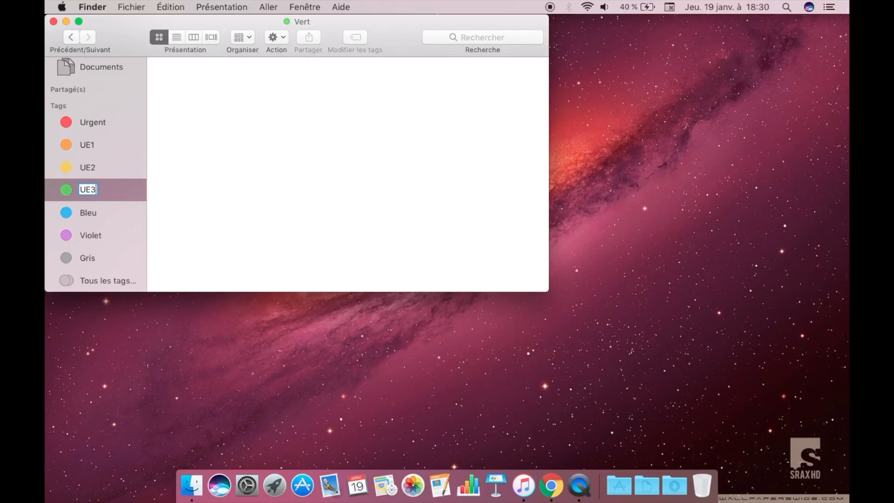
pyautogui.click(241, 221)
# - Assign the orange UE1 tag to every file in the UE1 folder of Documents, including the last Thermodynamique2 PDF
pyautogui.scroll(5, 130, 152)
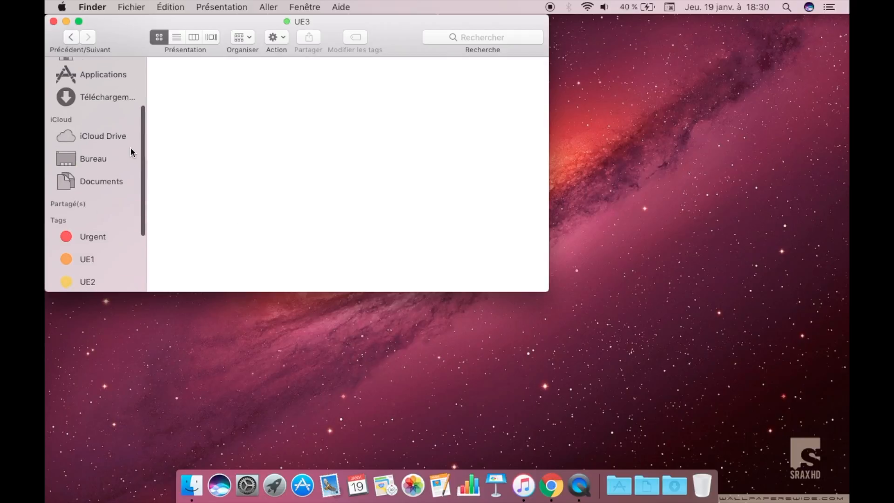
pyautogui.click(102, 175)
pyautogui.doubleClick(514, 92)
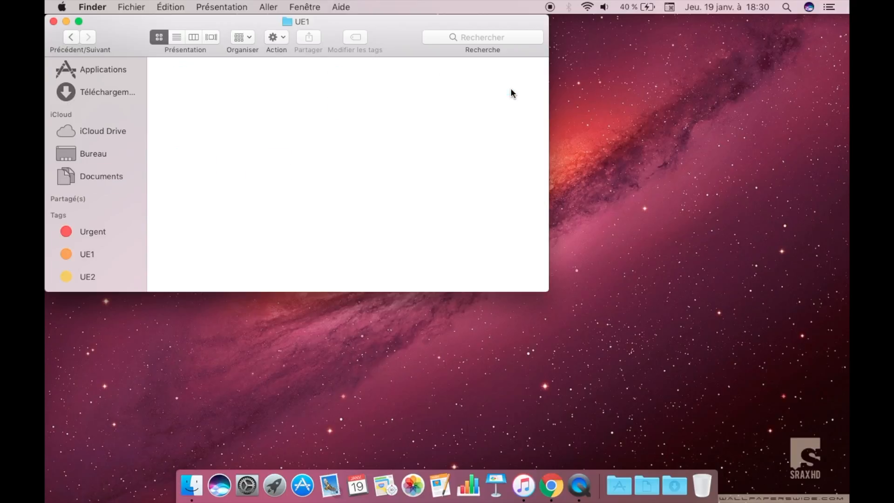
pyautogui.moveTo(507, 74); pyautogui.dragTo(186, 180)
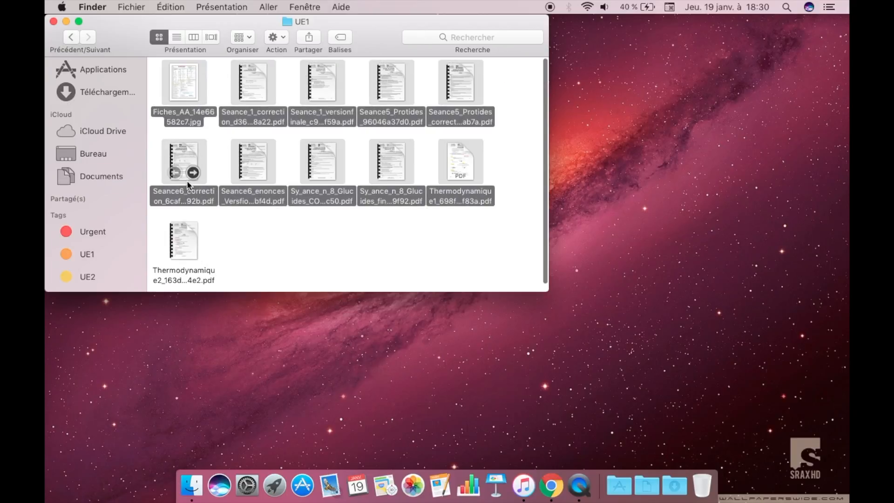
pyautogui.rightClick(186, 180)
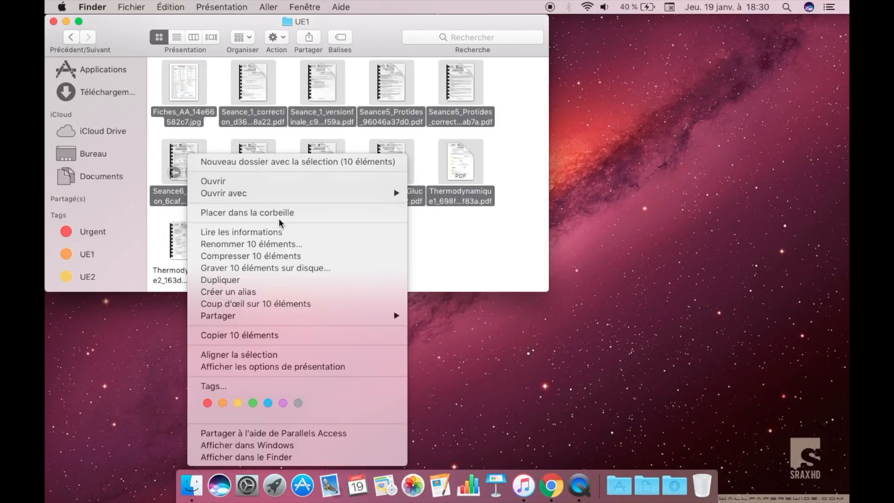
pyautogui.click(223, 402)
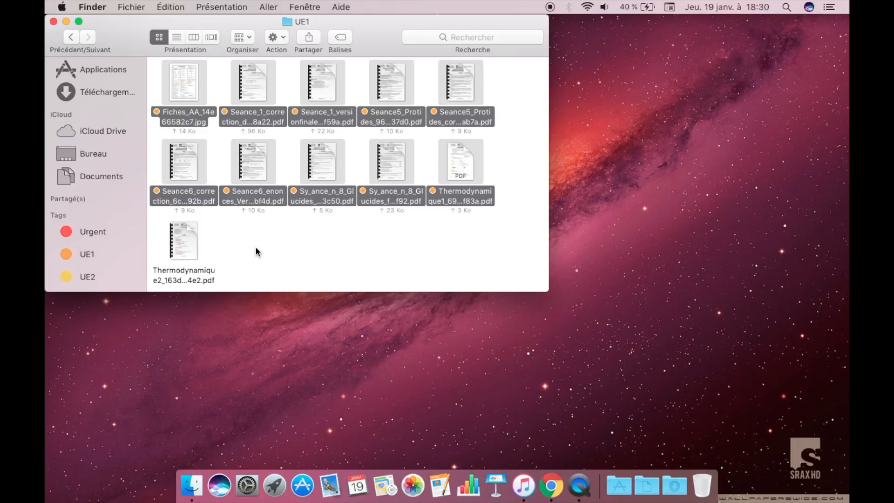
pyautogui.click(184, 239)
pyautogui.rightClick(182, 238)
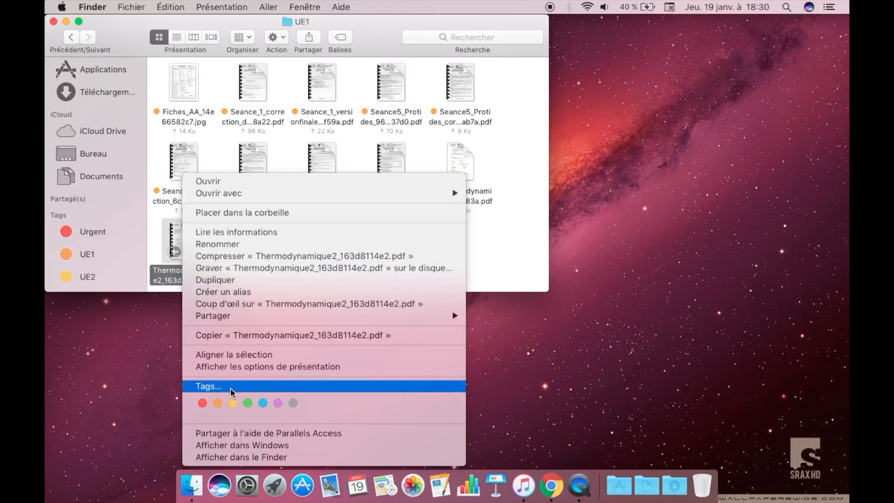
pyautogui.click(218, 403)
# - Assign the yellow UE2 tag to all files in the UE2 folder of Documents
pyautogui.click(71, 37)
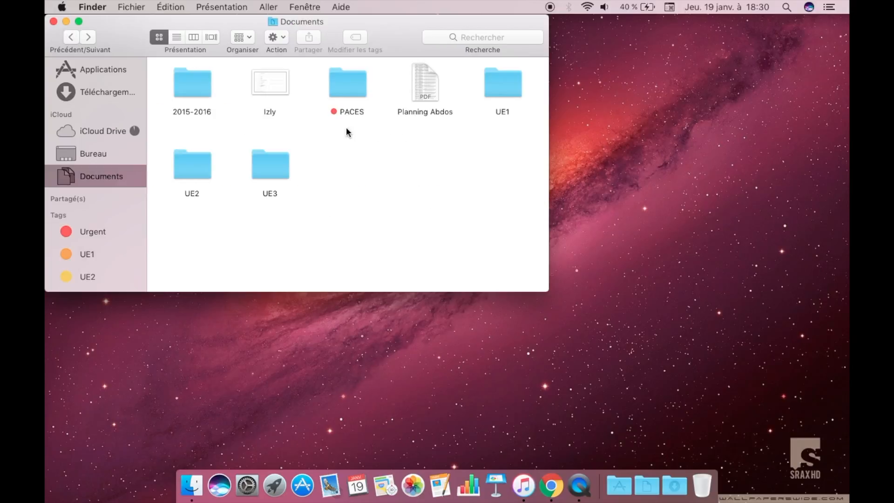
pyautogui.doubleClick(193, 176)
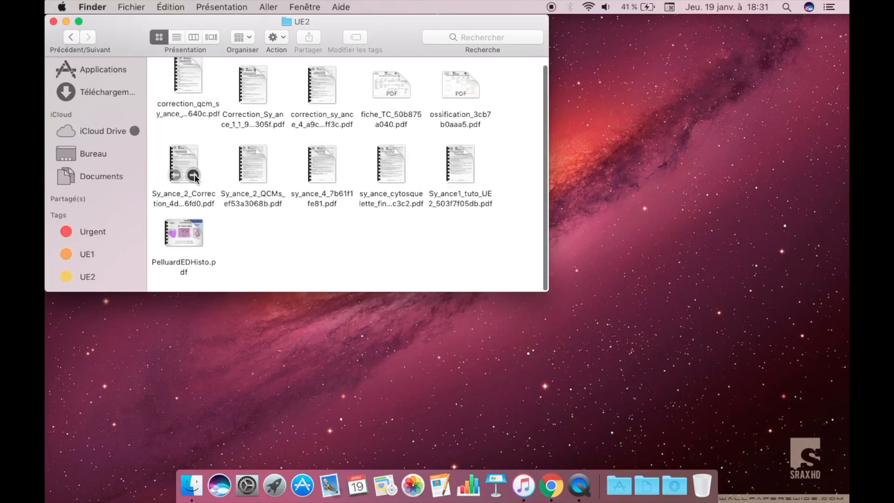
pyautogui.press('super+a')
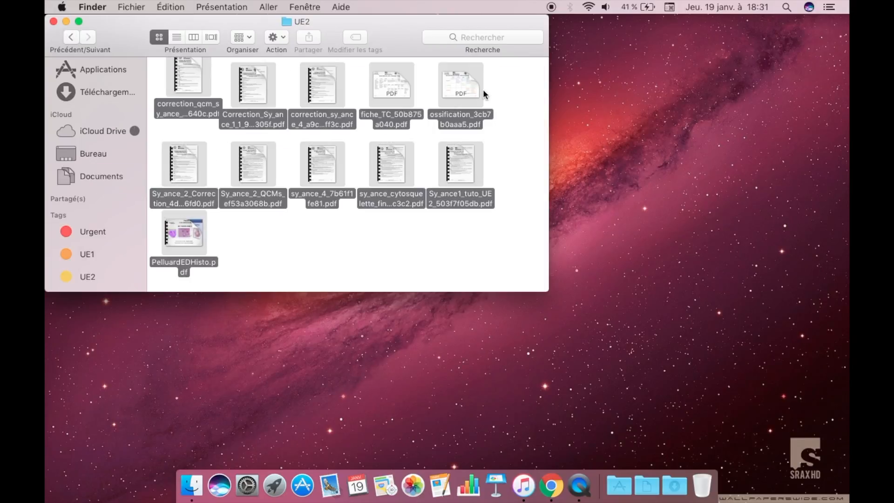
pyautogui.rightClick(483, 91)
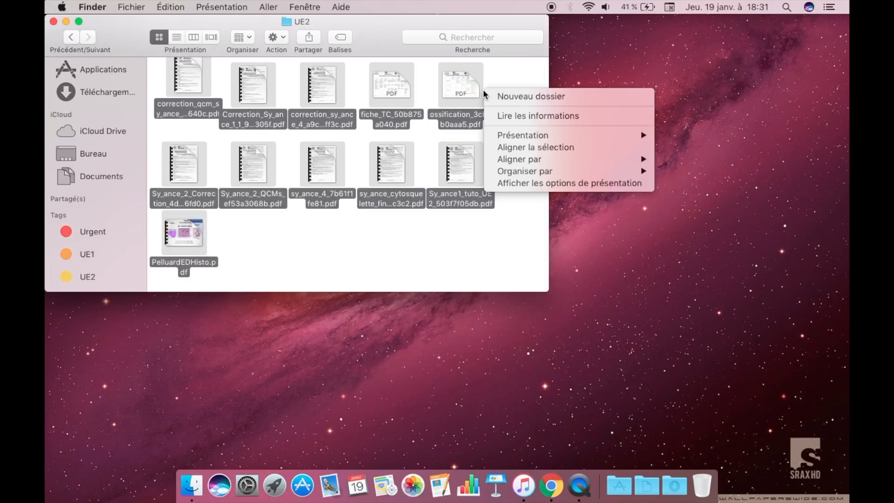
pyautogui.rightClick(445, 87)
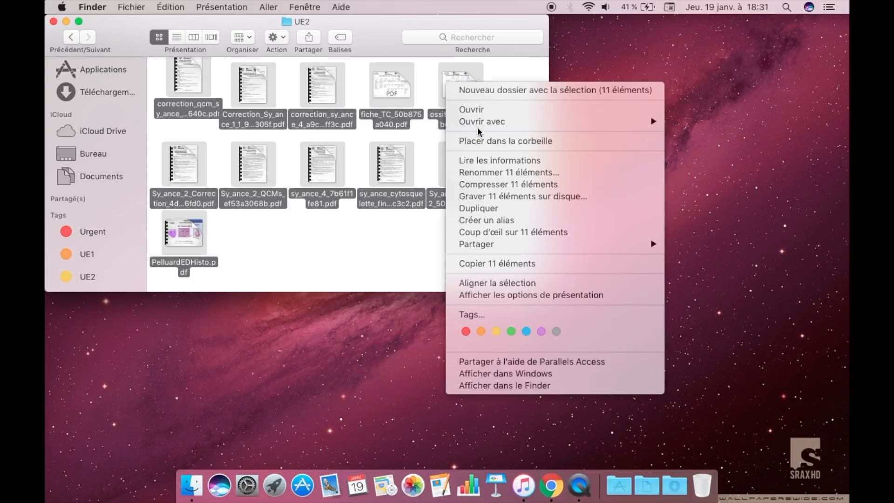
pyautogui.click(496, 332)
pyautogui.click(333, 245)
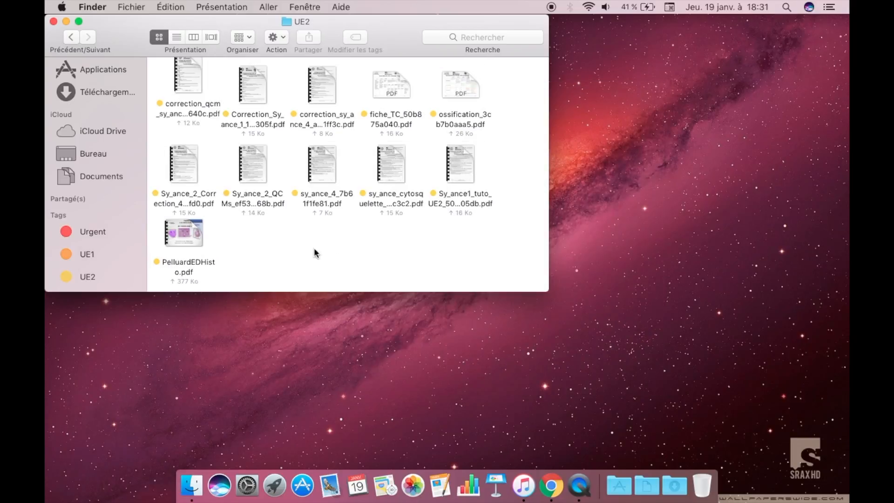
# - View the files grouped under the UE1 and UE2 tags, and close the Finder window
pyautogui.scroll(-3, 98, 225)
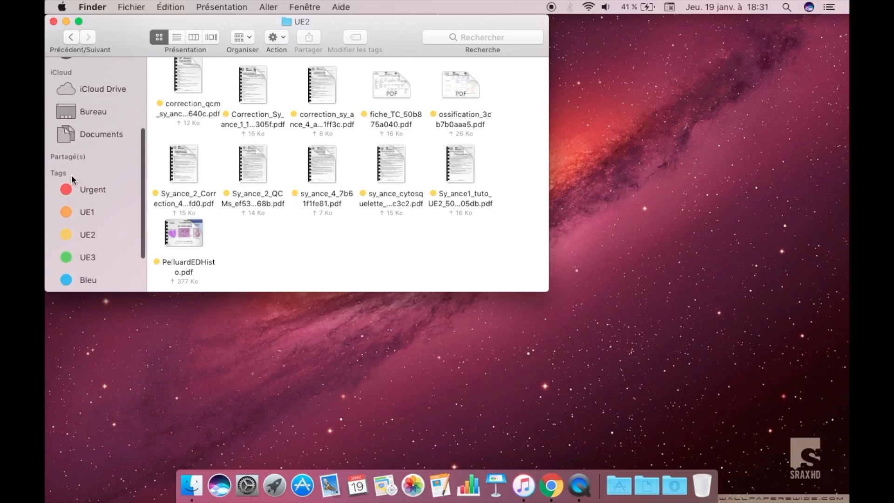
pyautogui.click(88, 213)
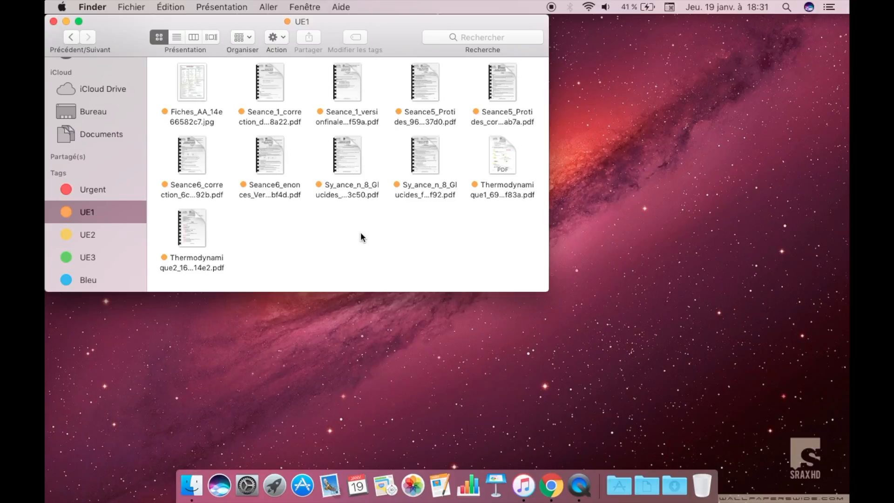
pyautogui.click(88, 235)
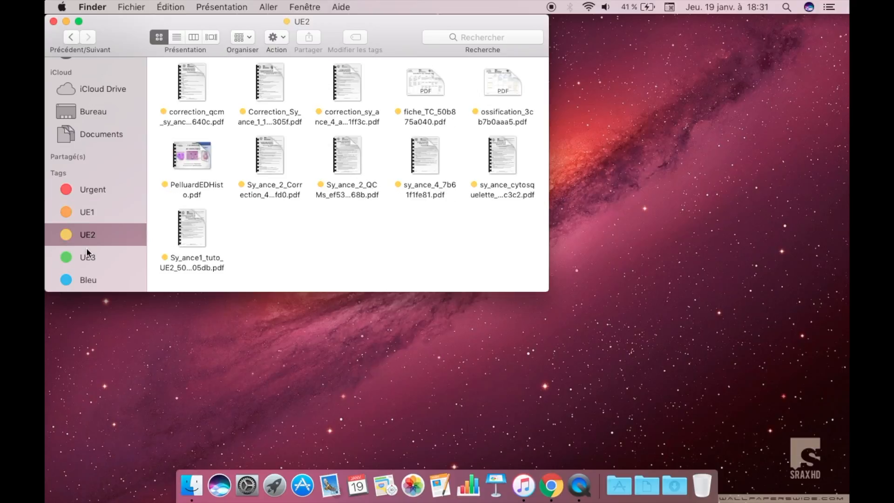
pyautogui.scroll(-3, 87, 252)
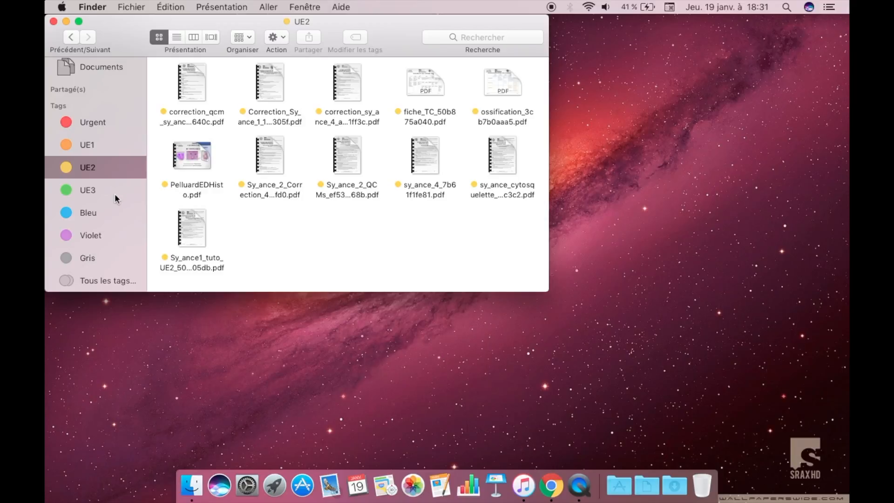
pyautogui.click(53, 22)
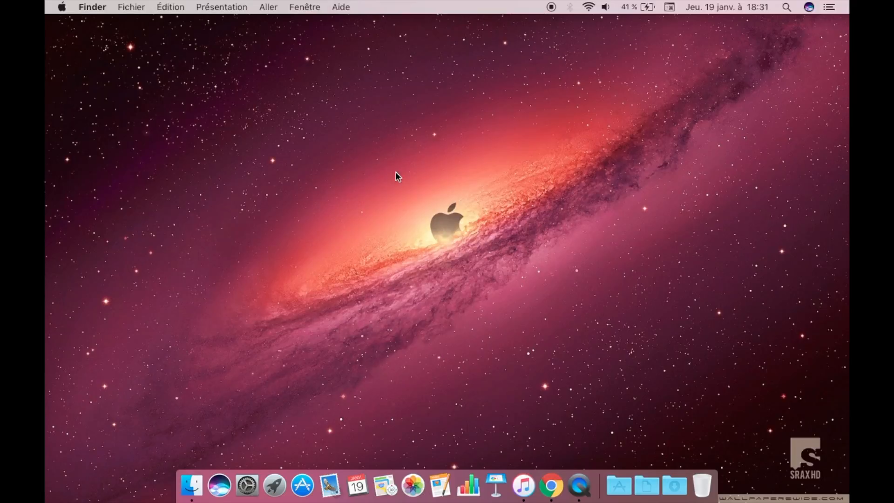